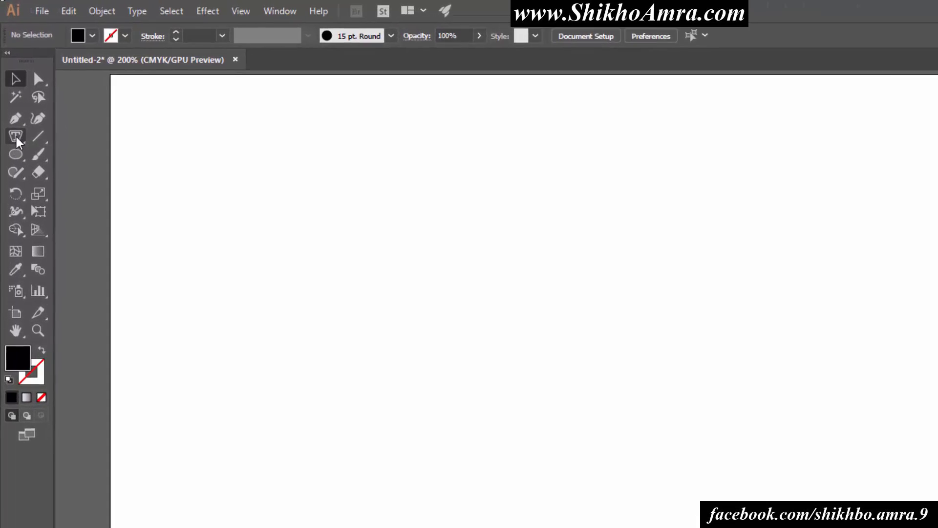
# Try to create area type on the empty artboard with the Area Type tool
pyautogui.moveTo(10, 89); pyautogui.dragTo(70, 99)
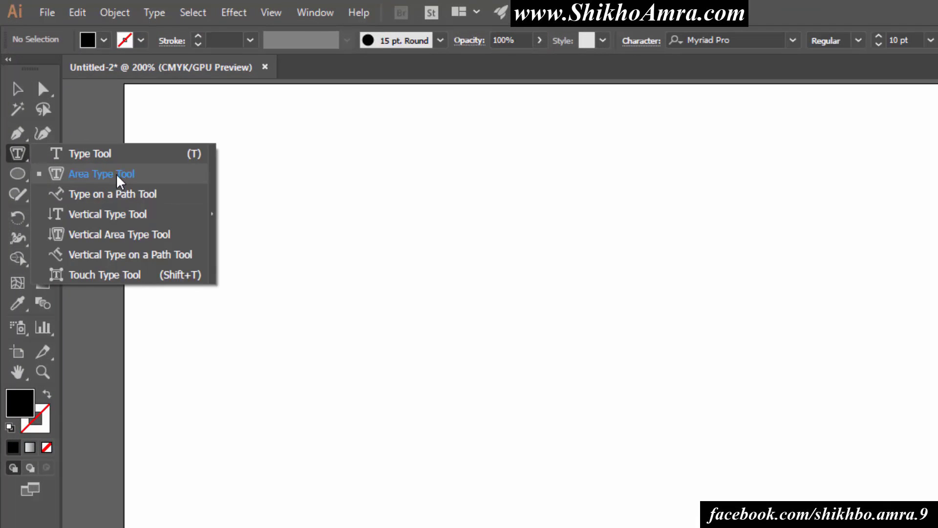
pyautogui.click(81, 177)
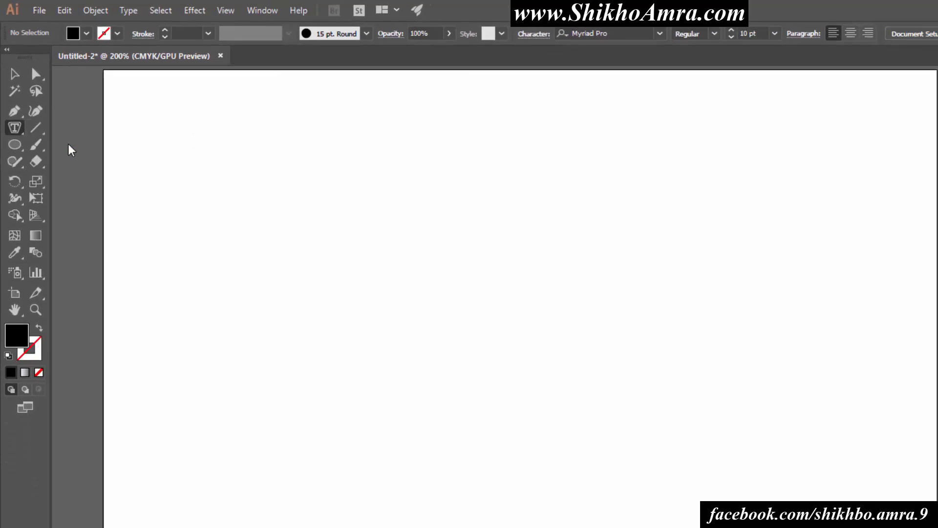
pyautogui.click(350, 270)
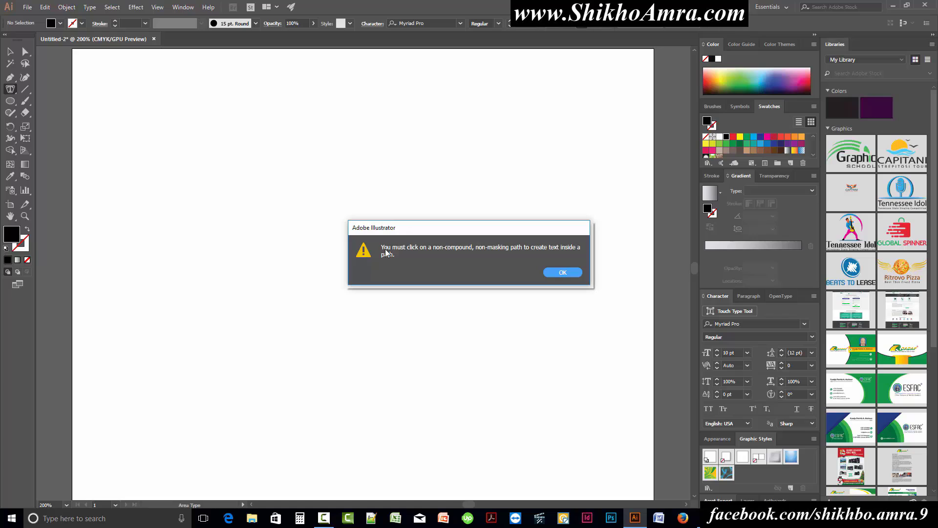
pyautogui.click(562, 272)
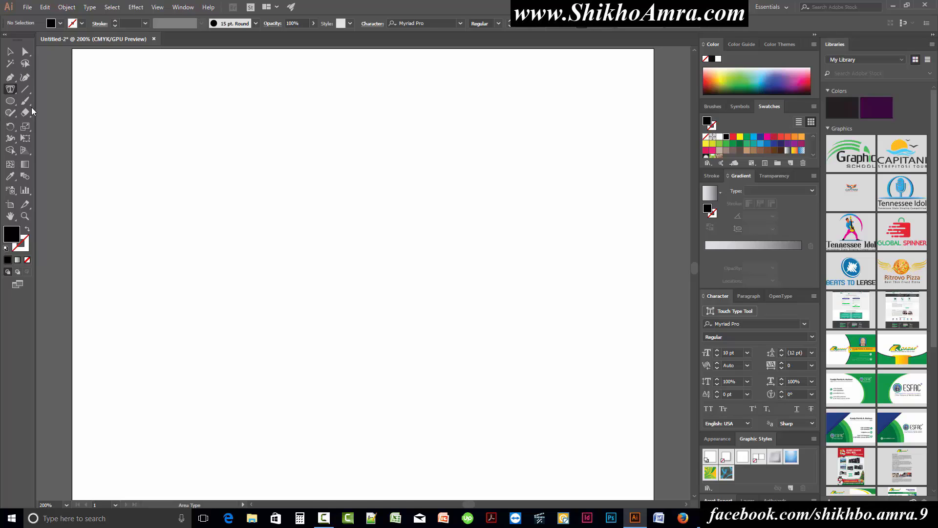
# Draw a black-filled circle about 77 pt in diameter on the artboard, left of its centre
pyautogui.click(12, 103)
pyautogui.rightClick(13, 103)
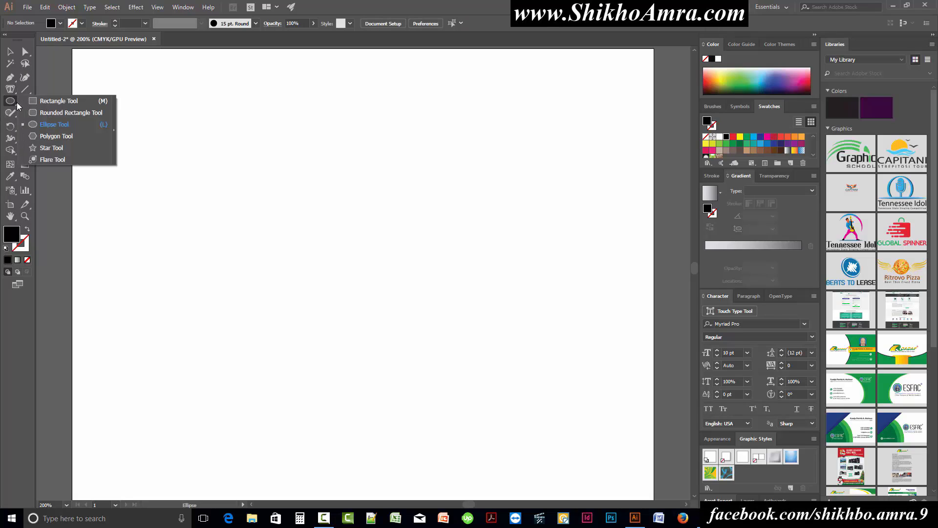
pyautogui.click(58, 125)
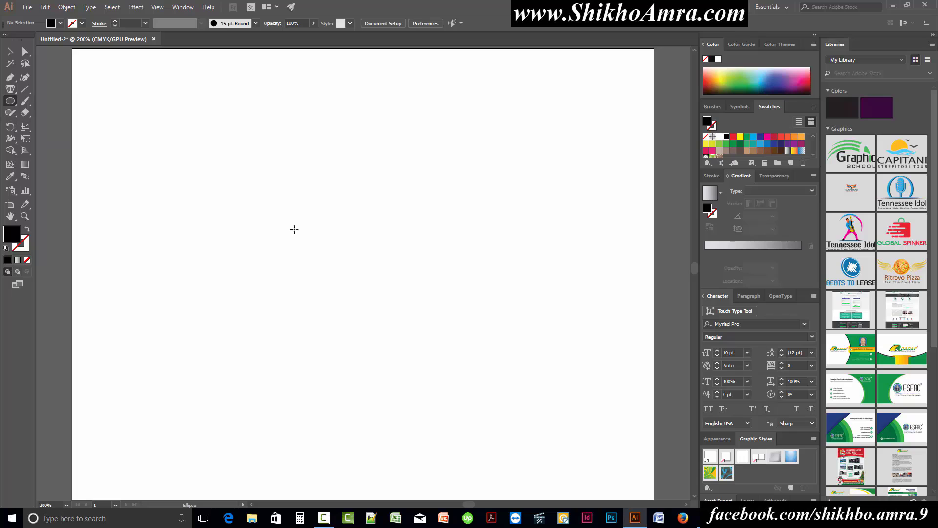
pyautogui.moveTo(289, 226); pyautogui.dragTo(327, 256)
pyautogui.click(11, 52)
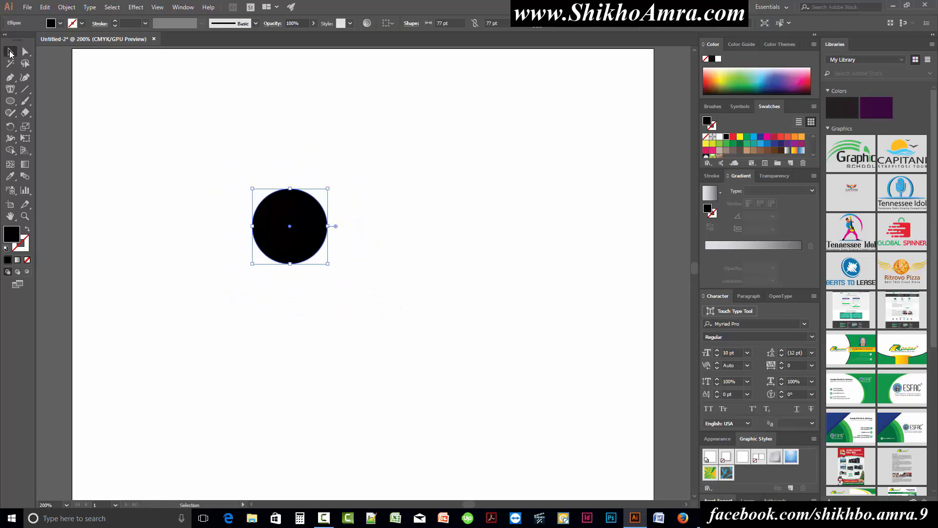
# Convert the black circle into an area type frame filled with the placeholder text
pyautogui.moveTo(224, 157); pyautogui.dragTo(442, 356)
pyautogui.moveTo(10, 90); pyautogui.dragTo(58, 105)
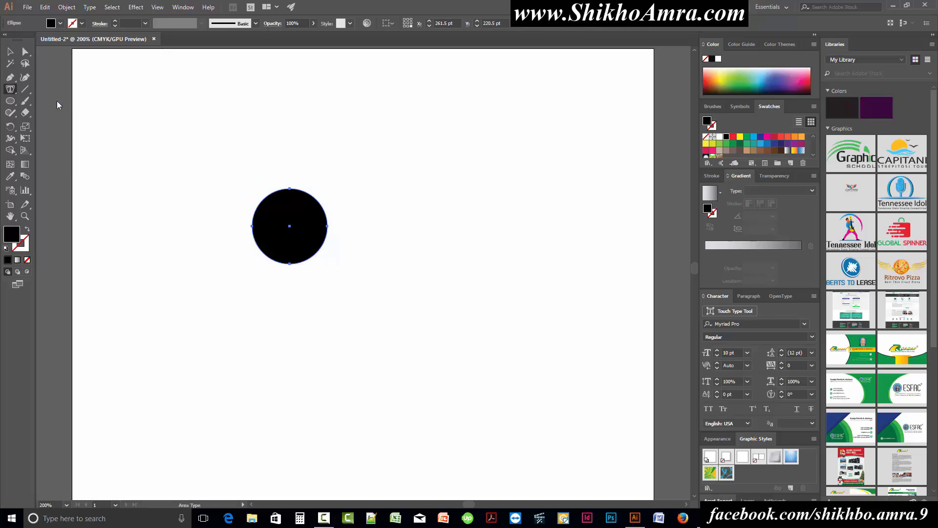
pyautogui.click(270, 205)
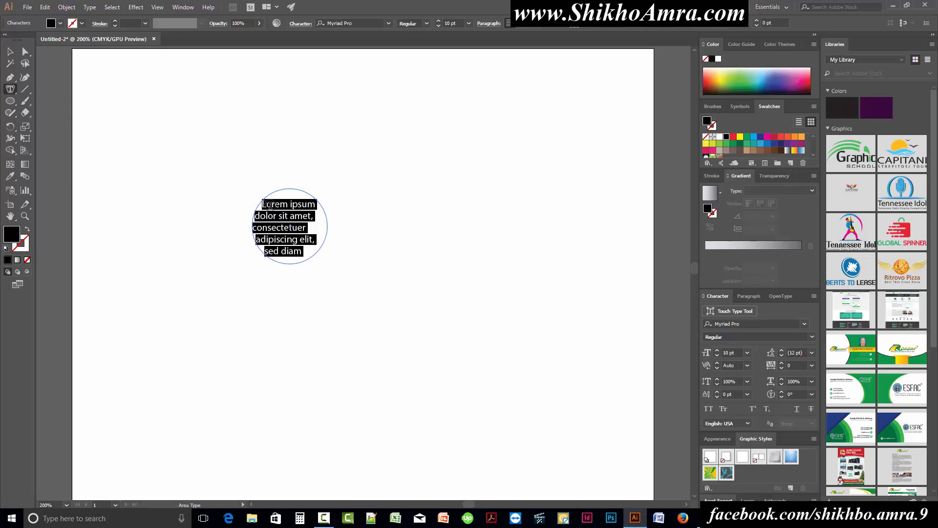
pyautogui.click(9, 52)
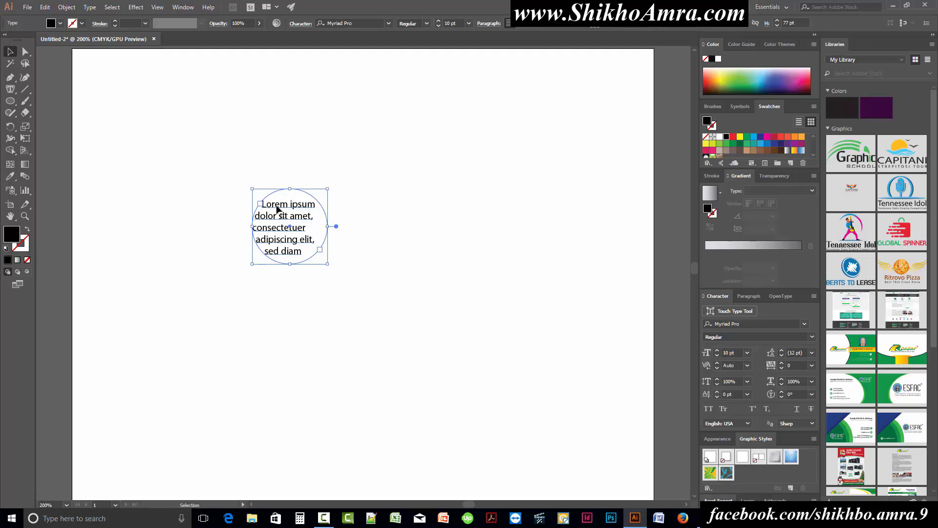
# Set the font size of all the text inside the circle to 11 pt
pyautogui.doubleClick(276, 210)
pyautogui.hotkey('ctrl', 'a')
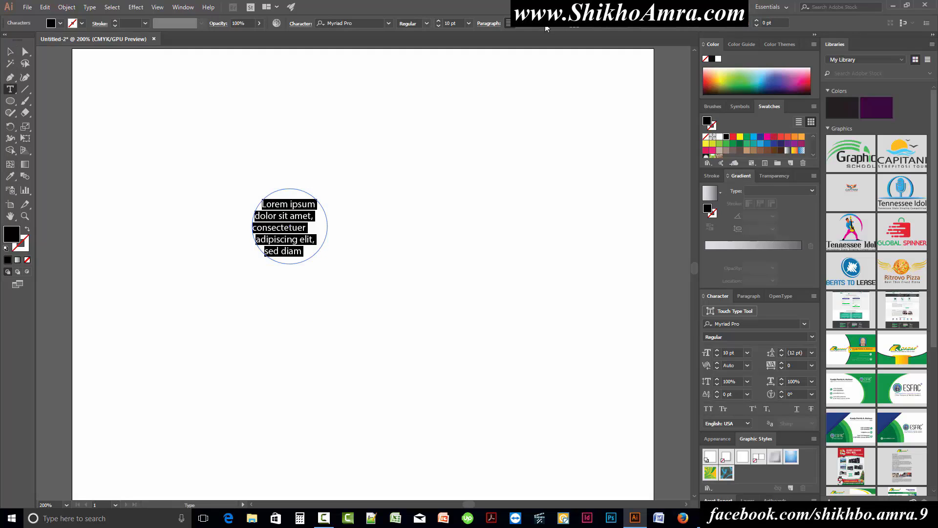
pyautogui.click(461, 23)
pyautogui.press('Up')
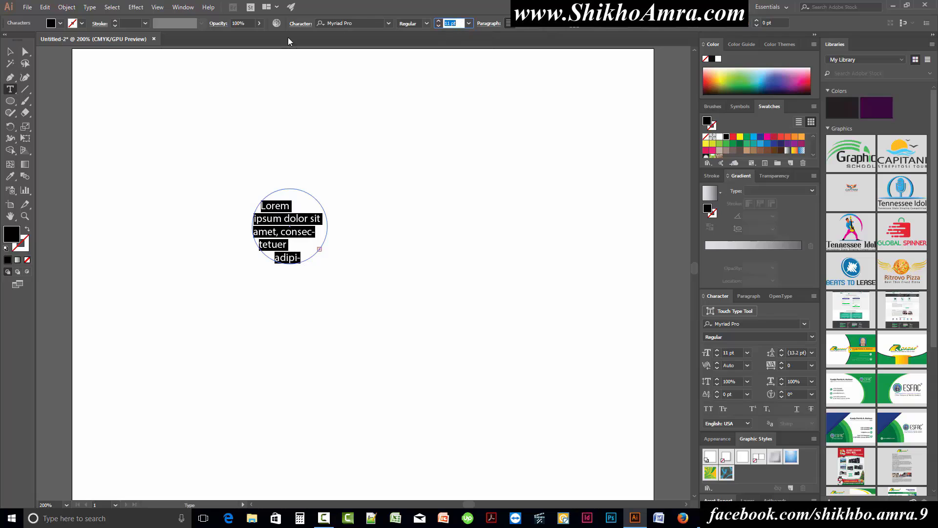
pyautogui.press('Down')
pyautogui.press('Up')
pyautogui.press('Escape')
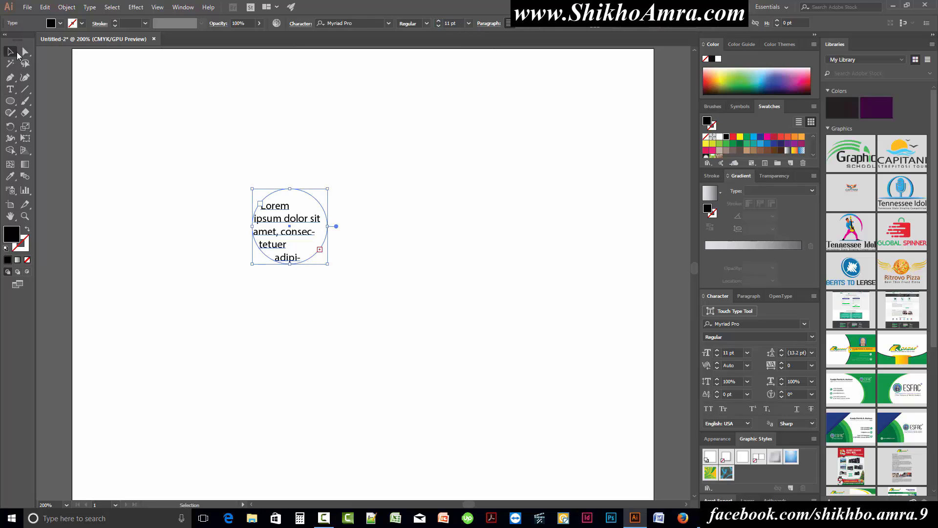
# Stretch the circular text frame into a wider ellipse about 113.5 pt high
pyautogui.click(390, 218)
pyautogui.moveTo(232, 155); pyautogui.dragTo(444, 303)
pyautogui.moveTo(330, 264); pyautogui.dragTo(396, 289)
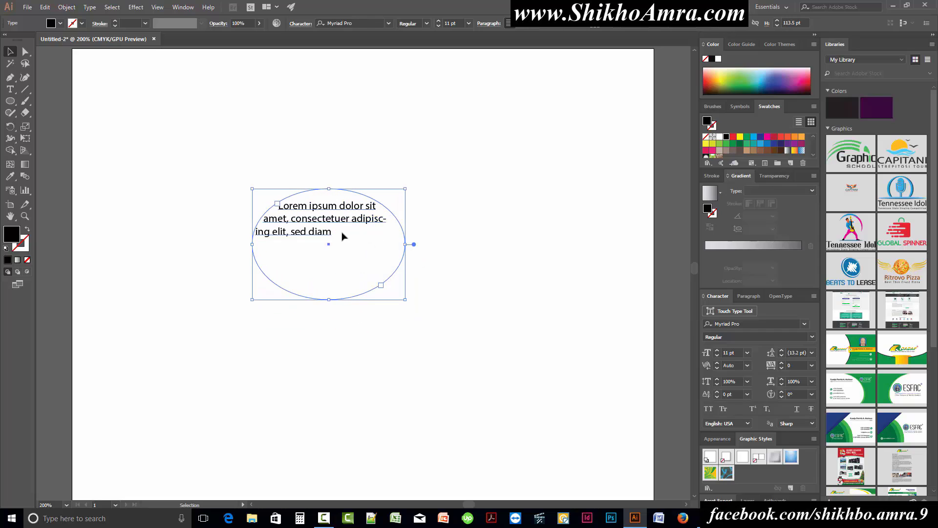
# Paste the copied passage beginning "Contrary to popular belief" after "sed diam" in the ellipse
pyautogui.doubleClick(323, 237)
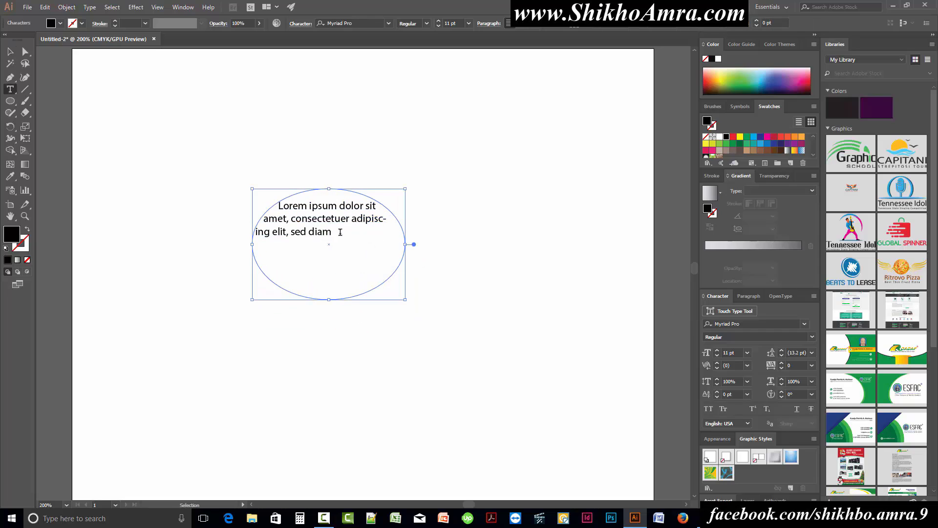
pyautogui.hotkey('ctrl', 'v')
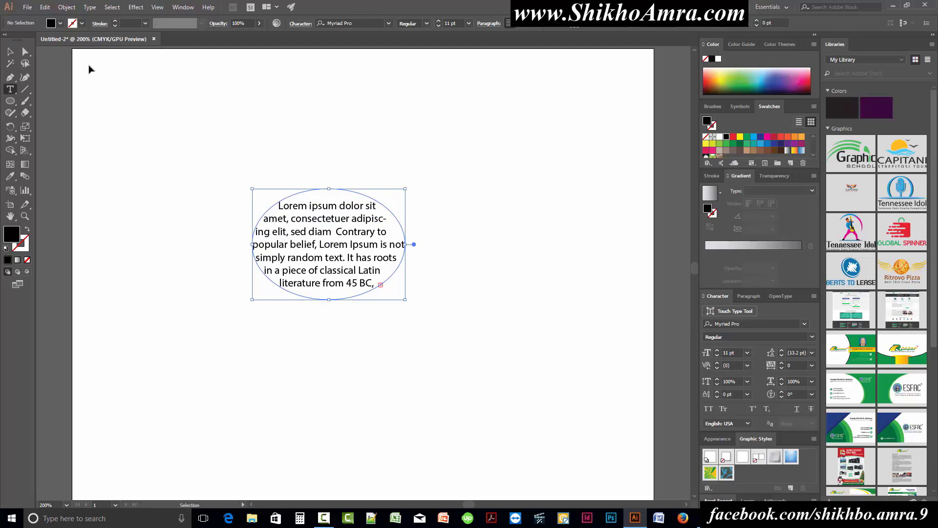
pyautogui.click(10, 51)
# Enlarge the text ellipse to about 158 pt high and move it towards the artboard's upper left
pyautogui.moveTo(509, 384); pyautogui.dragTo(205, 140)
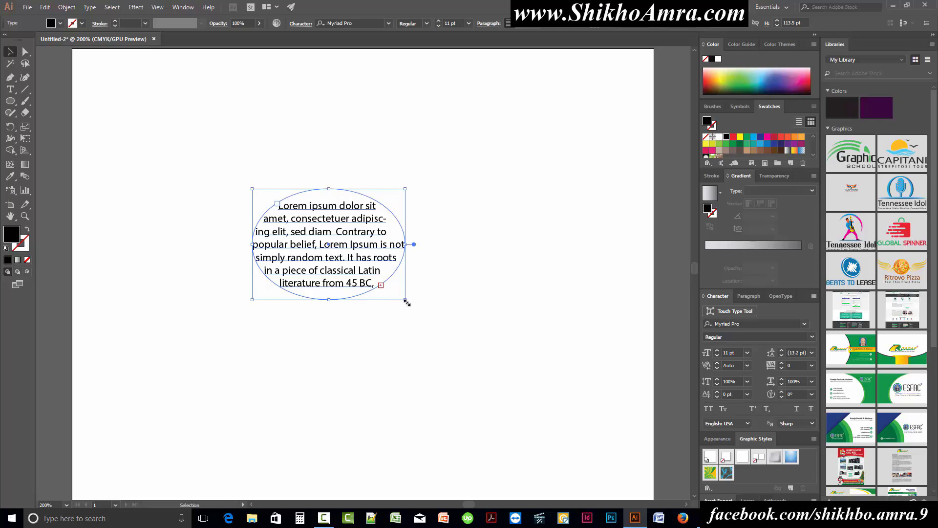
pyautogui.moveTo(406, 301); pyautogui.dragTo(468, 343)
pyautogui.moveTo(353, 217); pyautogui.dragTo(295, 137)
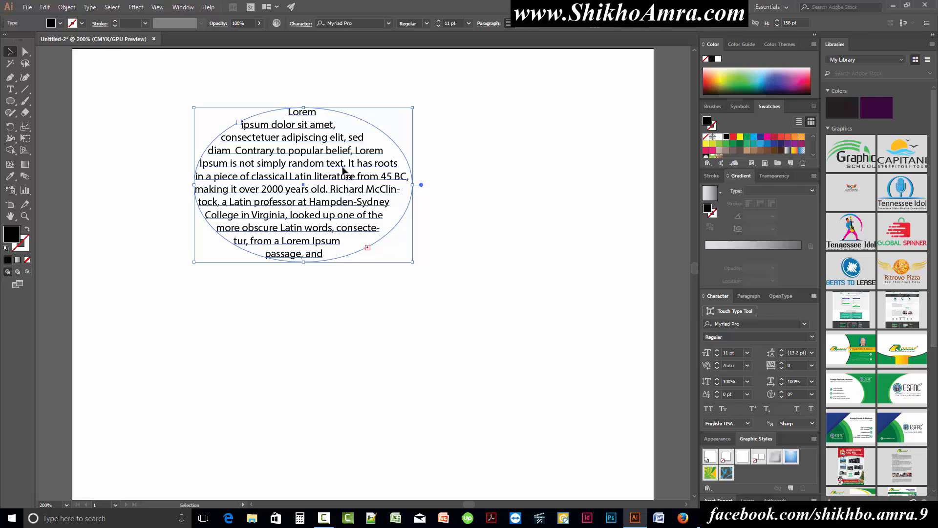
# Thread the overflow text into a second ellipse at the lower right, and its overflow into a third ellipse at the lower left
pyautogui.click(367, 248)
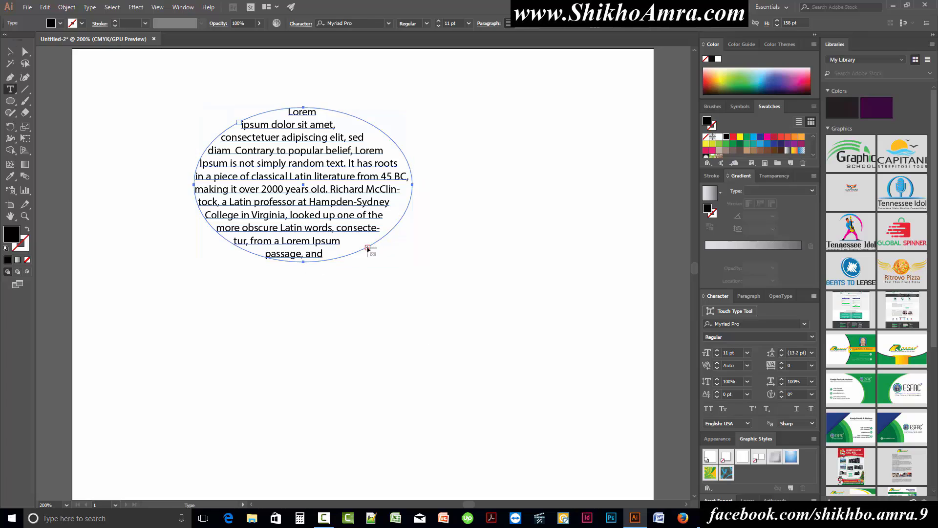
pyautogui.click(412, 288)
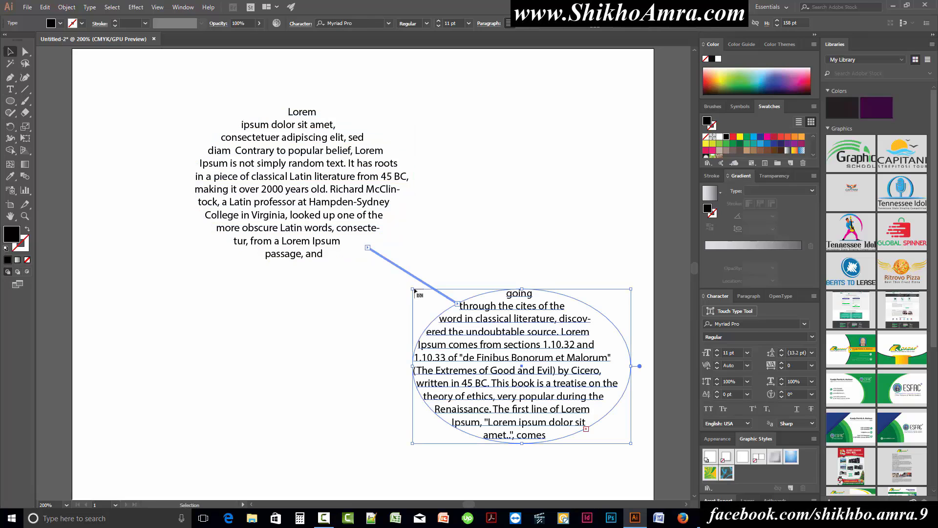
pyautogui.scroll(-3, 547, 396)
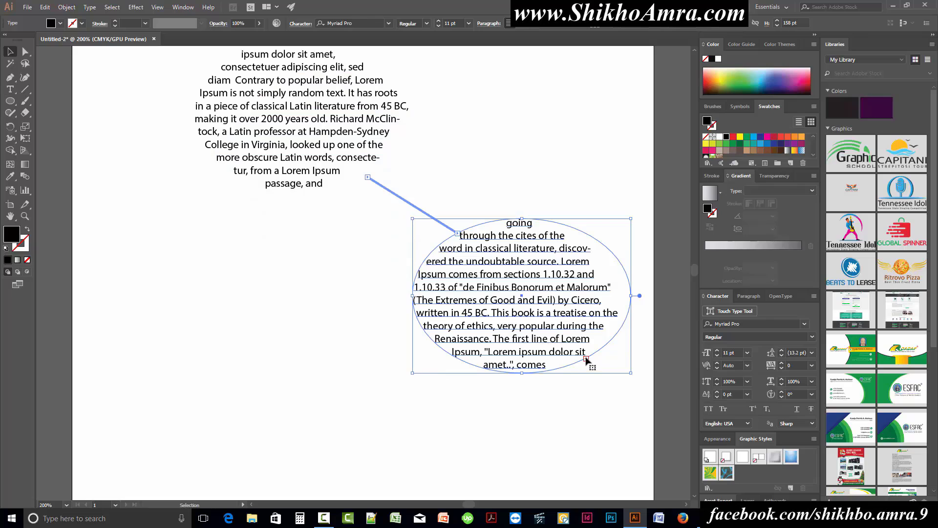
pyautogui.click(587, 361)
pyautogui.click(242, 343)
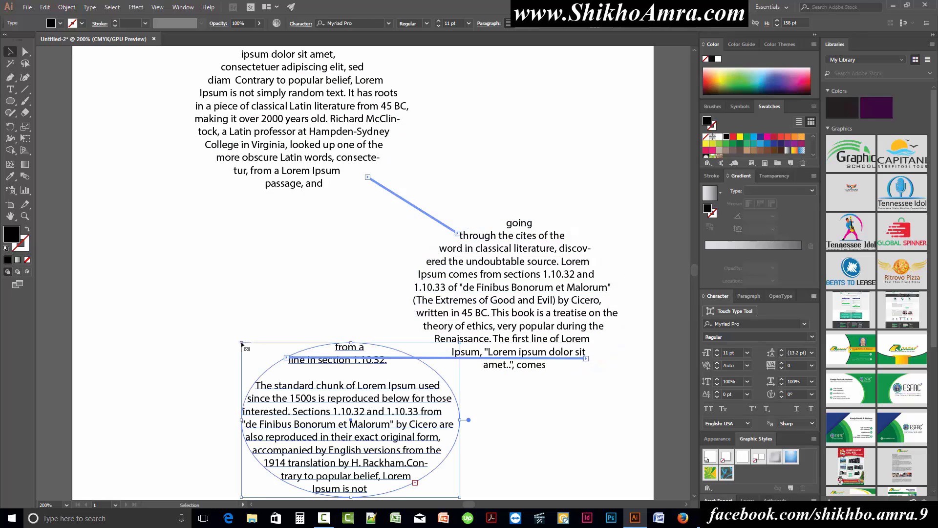
# Thread the third ellipse's overflow text into a fourth ellipse below it on the right
pyautogui.scroll(-3, 412, 369)
pyautogui.scroll(-2, 412, 369)
pyautogui.scroll(-3, 420, 383)
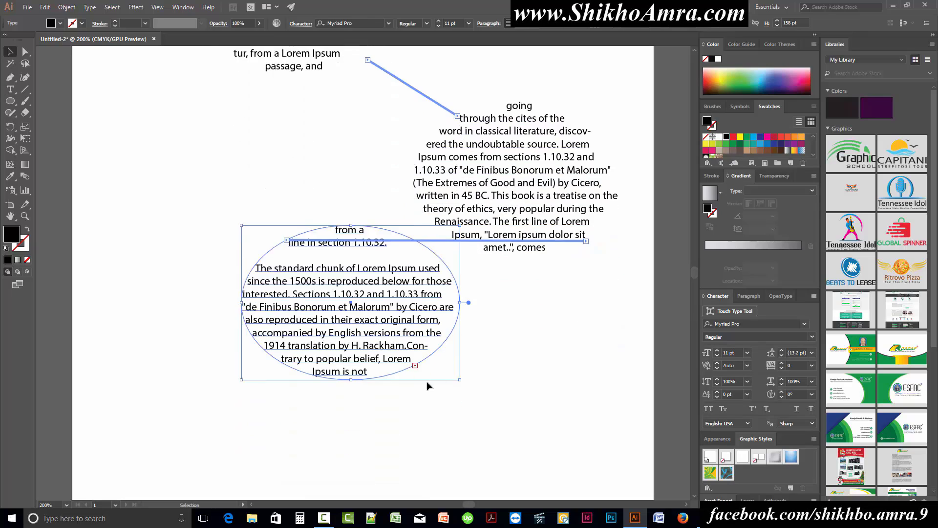
pyautogui.click(487, 336)
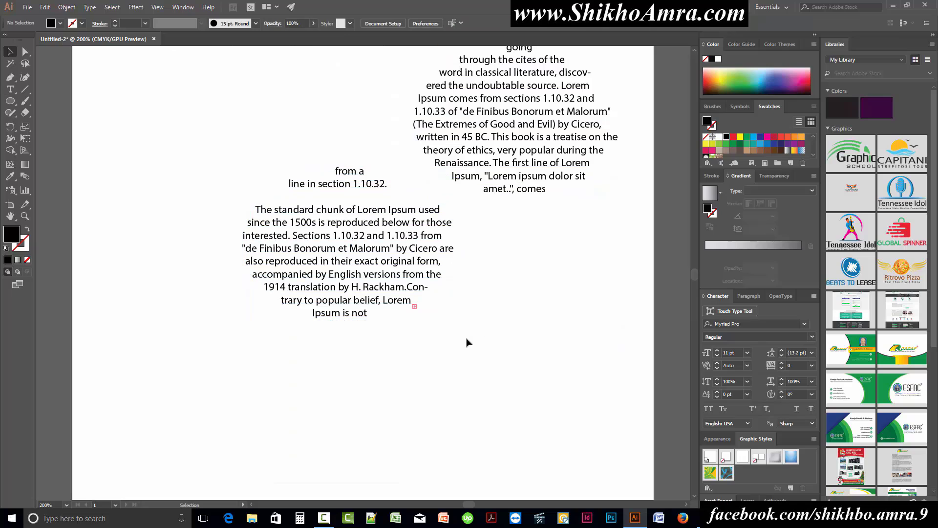
pyautogui.click(412, 311)
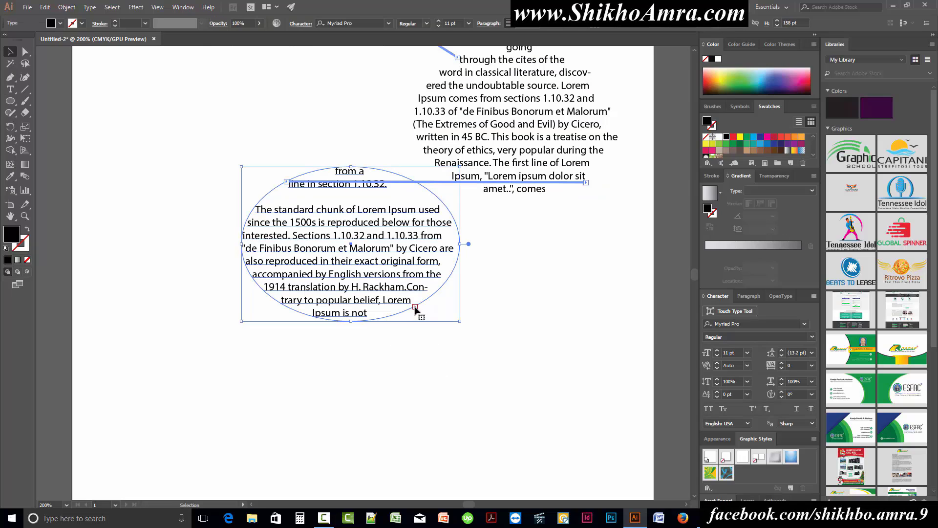
pyautogui.scroll(-1, 434, 359)
pyautogui.click(419, 316)
# Thread the fourth ellipse's overflow text into a fifth ellipse near the artboard's lower left
pyautogui.scroll(-2, 454, 327)
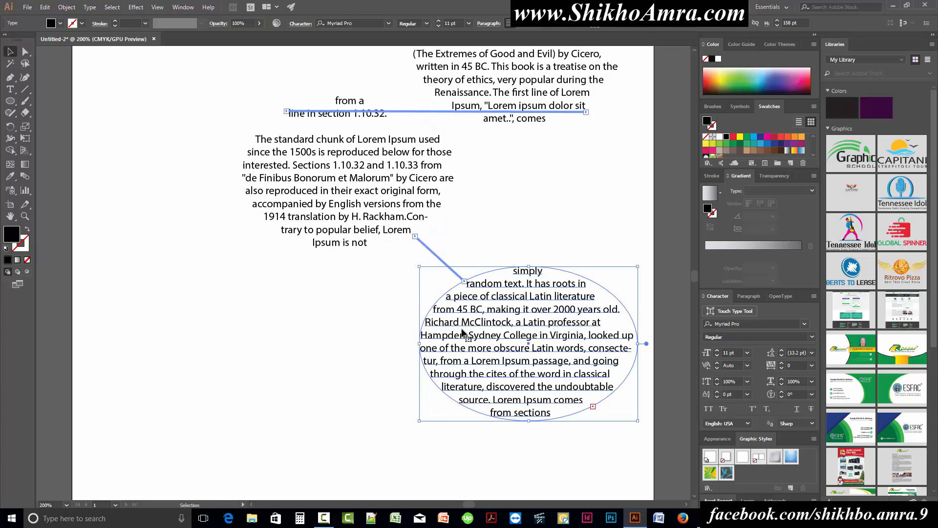
pyautogui.scroll(-1, 463, 332)
pyautogui.press('space')
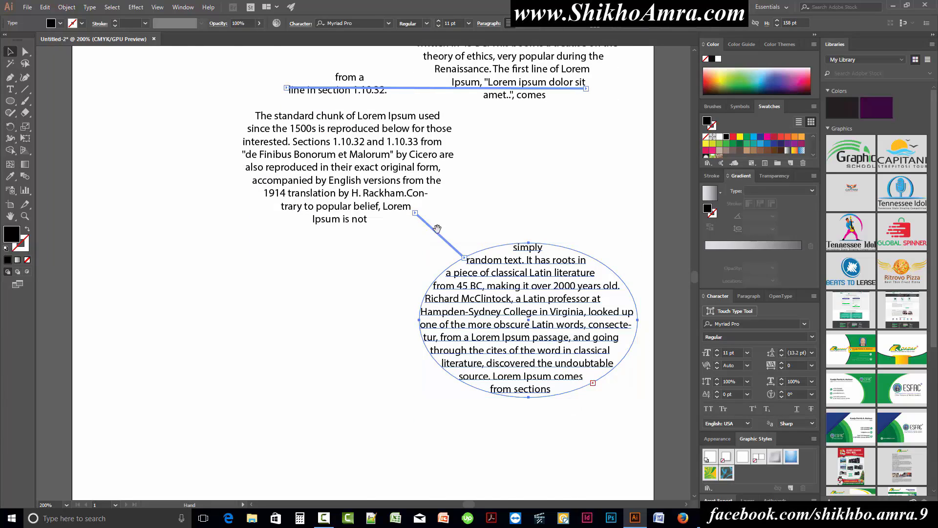
pyautogui.moveTo(471, 92); pyautogui.dragTo(369, 183)
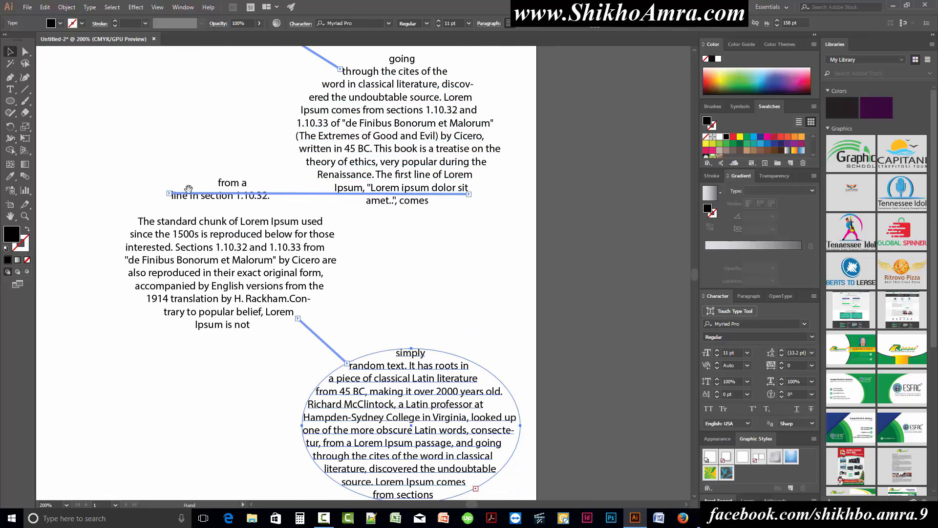
pyautogui.moveTo(403, 343); pyautogui.dragTo(522, 199)
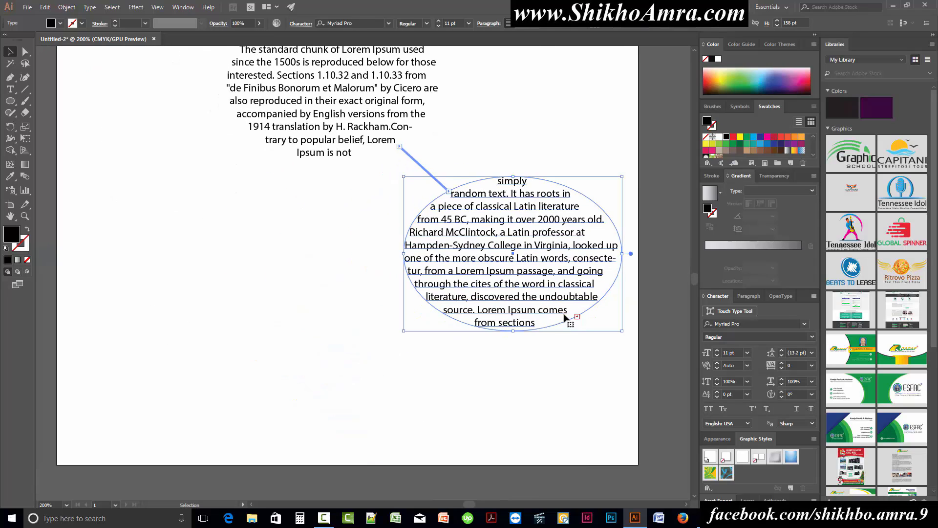
pyautogui.click(577, 317)
pyautogui.click(207, 287)
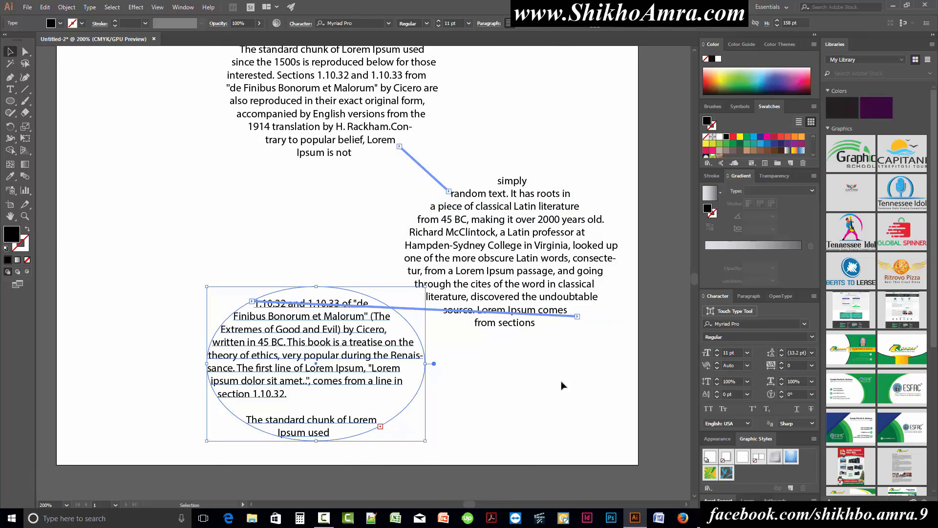
# Thread the fifth ellipse's overflow text into a sixth ellipse above it, near the artboard's left edge
pyautogui.click(542, 382)
pyautogui.click(381, 430)
pyautogui.click(380, 426)
pyautogui.hscroll(-5, 381, 429)
pyautogui.click(351, 145)
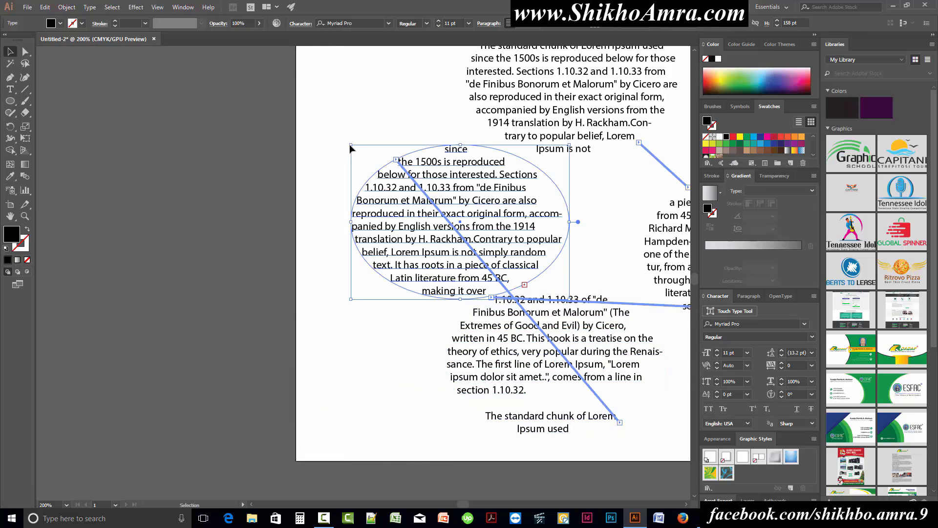
# Thread the sixth ellipse's overflow text into a seventh ellipse in the artboard's upper left, below the first ellipse
pyautogui.scroll(3, 350, 148)
pyautogui.hscroll(2, 350, 148)
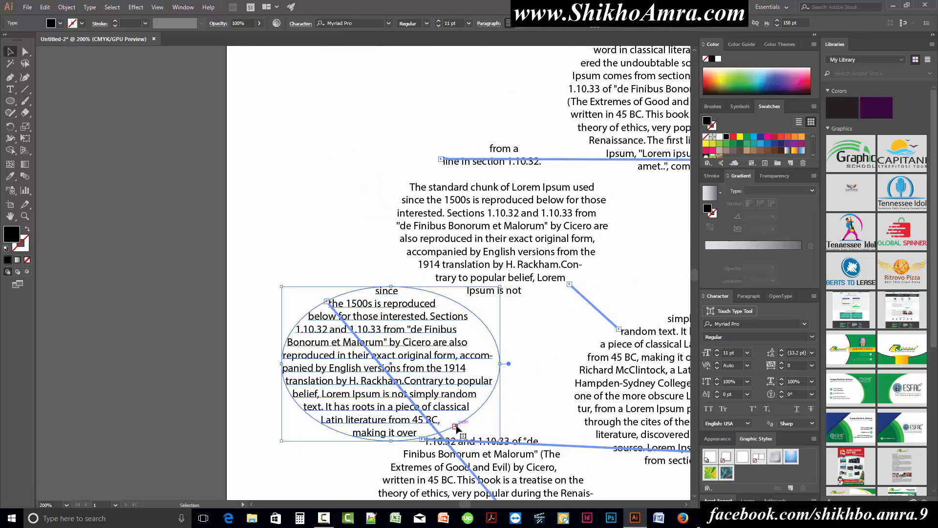
pyautogui.scroll(3, 368, 221)
pyautogui.hscroll(2, 367, 221)
pyautogui.click(199, 209)
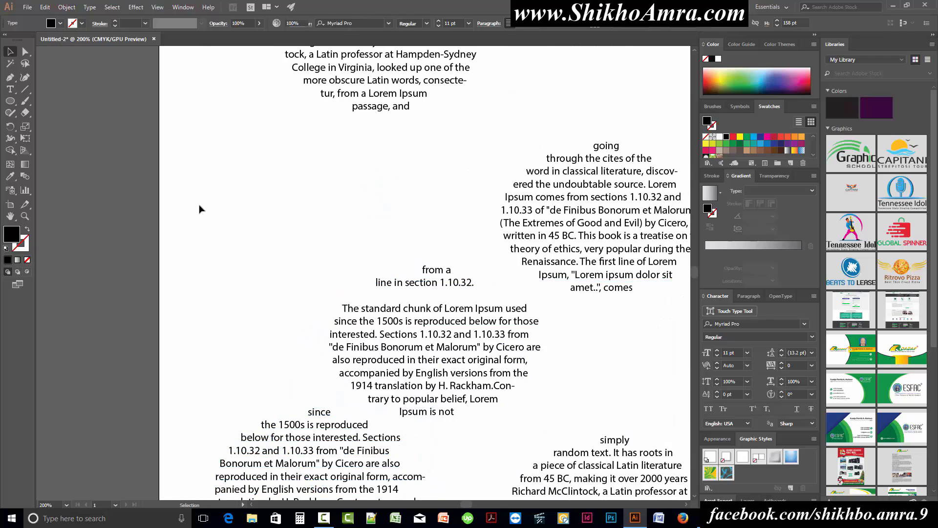
pyautogui.scroll(-5, 317, 338)
pyautogui.hscroll(2, 316, 339)
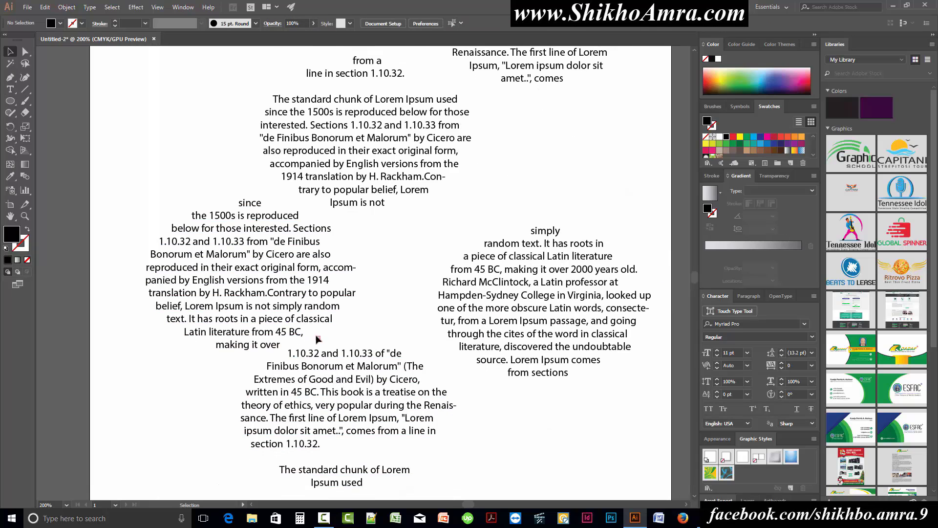
pyautogui.doubleClick(317, 339)
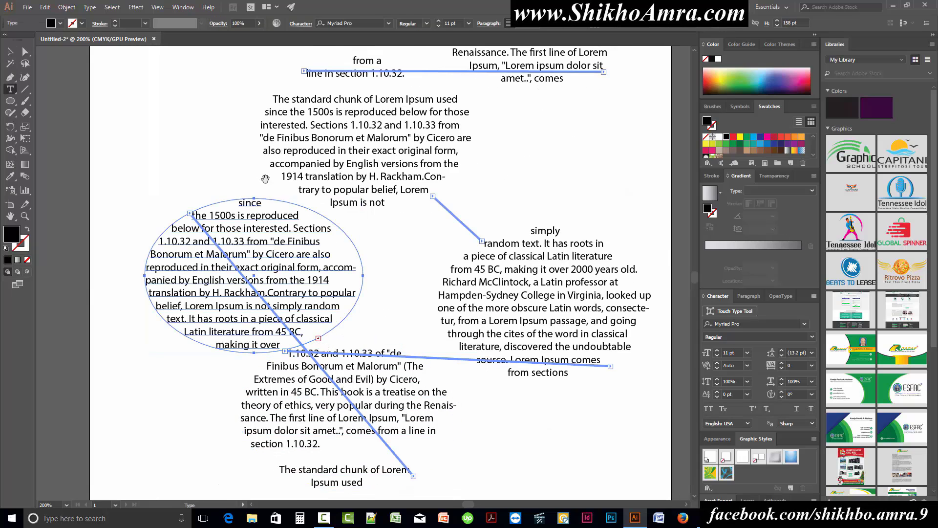
pyautogui.moveTo(244, 78); pyautogui.dragTo(308, 414)
pyautogui.click(230, 282)
pyautogui.moveTo(386, 398); pyautogui.dragTo(360, 362)
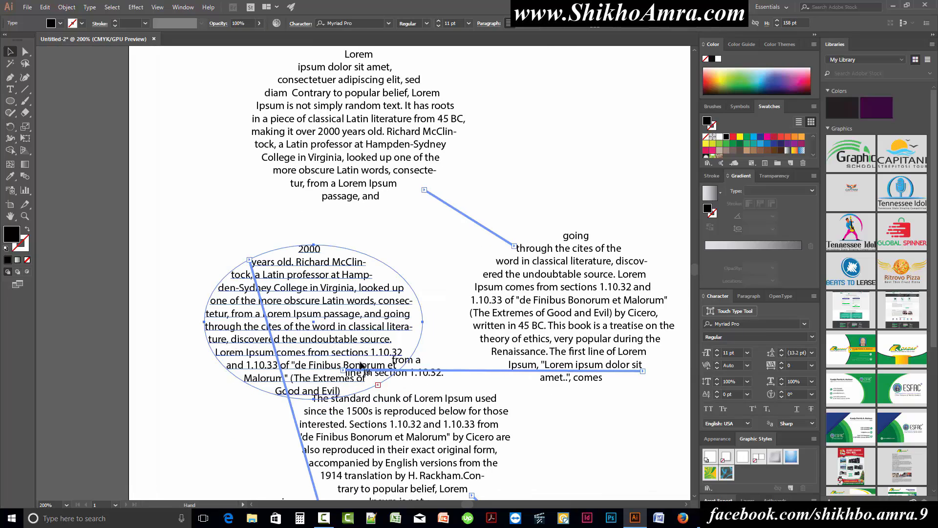
pyautogui.moveTo(514, 65); pyautogui.dragTo(327, 207)
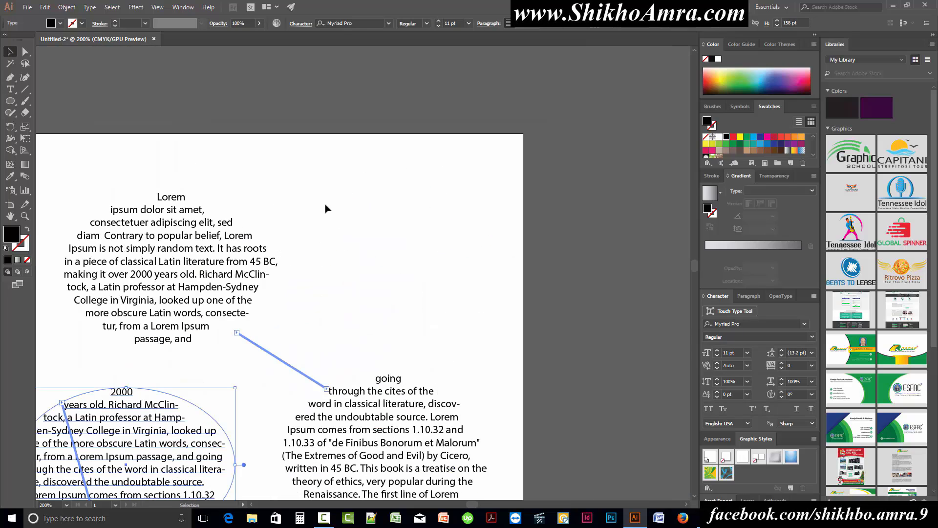
pyautogui.click(337, 232)
pyautogui.moveTo(225, 456); pyautogui.dragTo(323, 188)
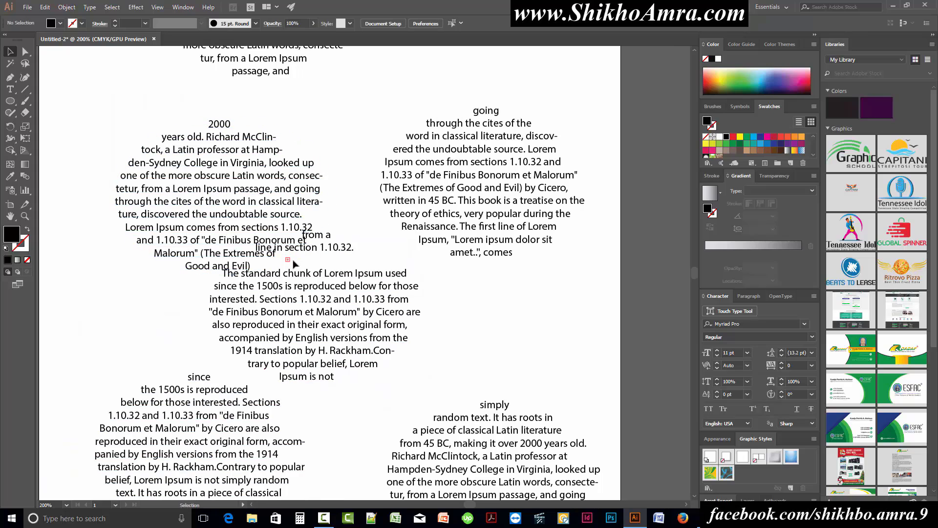
pyautogui.click(289, 264)
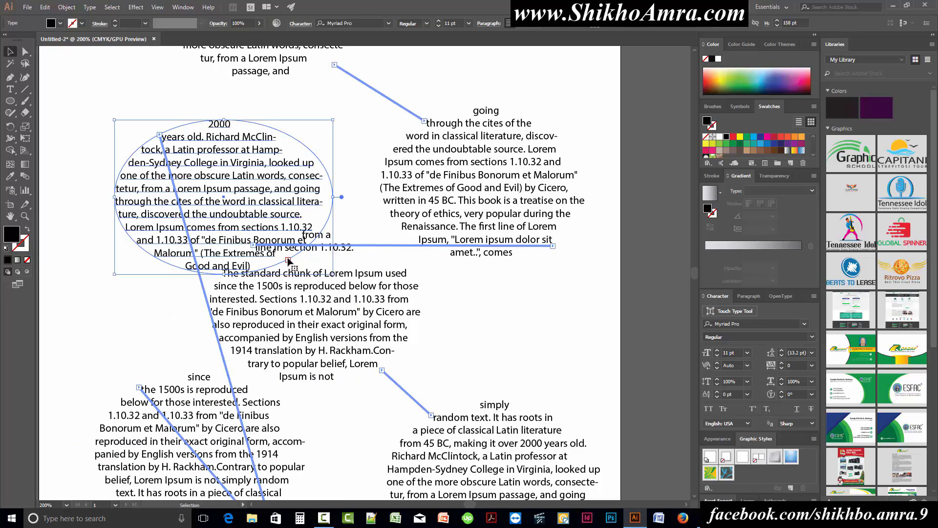
pyautogui.click(454, 290)
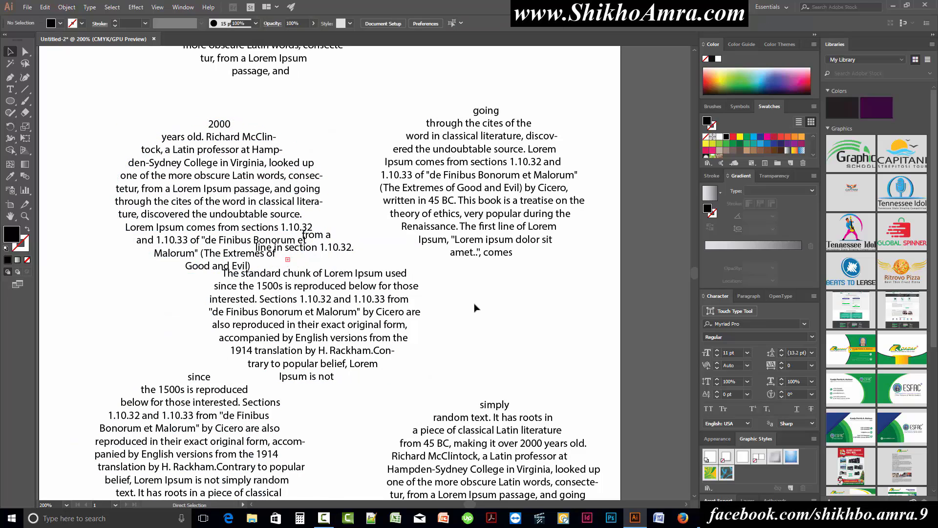
# Undo all the threaded ellipses back to the single, original text-filled ellipse
pyautogui.hotkey('ctrl', 'z')
pyautogui.hotkey('ctrl', 'z')
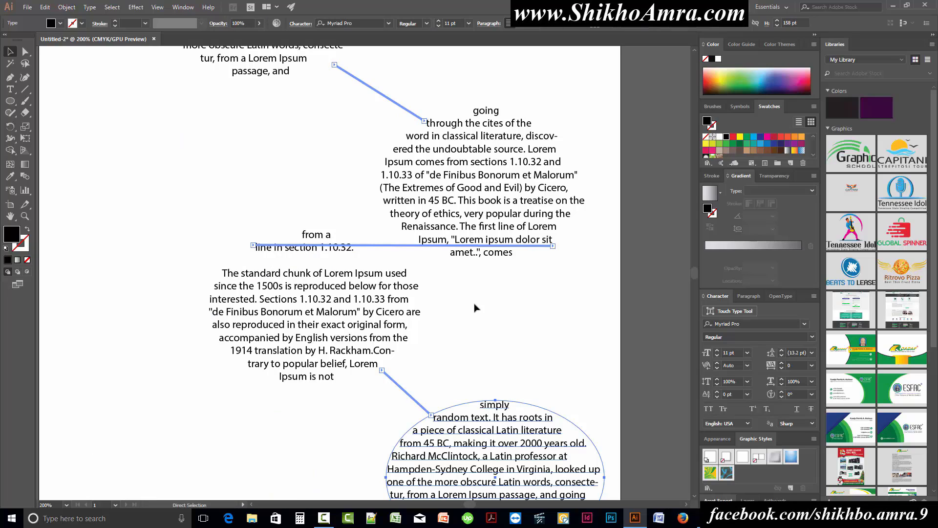
pyautogui.hotkey('ctrl', 'z')
pyautogui.hotkey('ctrl', 'z')
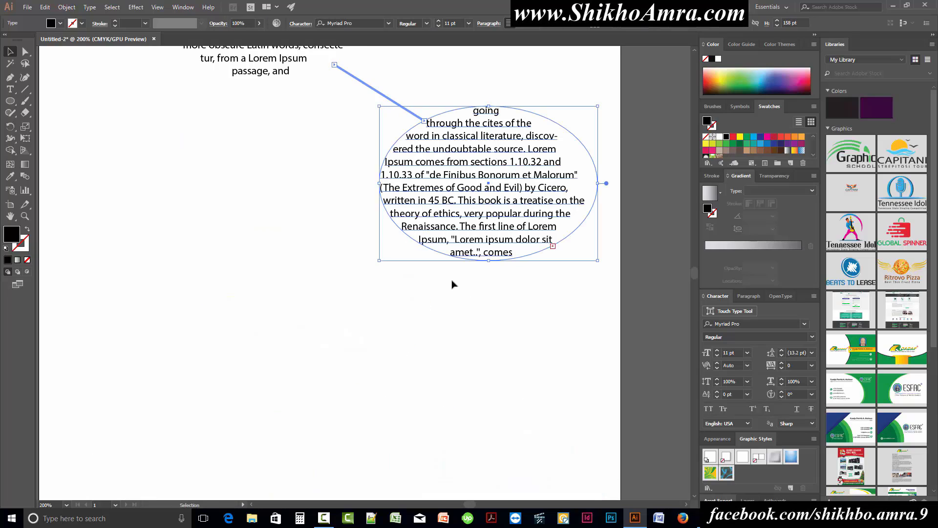
pyautogui.hotkey('ctrl', 'z')
pyautogui.click(334, 64)
pyautogui.moveTo(385, 178); pyautogui.dragTo(408, 412)
pyautogui.moveTo(461, 414); pyautogui.dragTo(257, 157)
pyautogui.hotkey('ctrl', 'z')
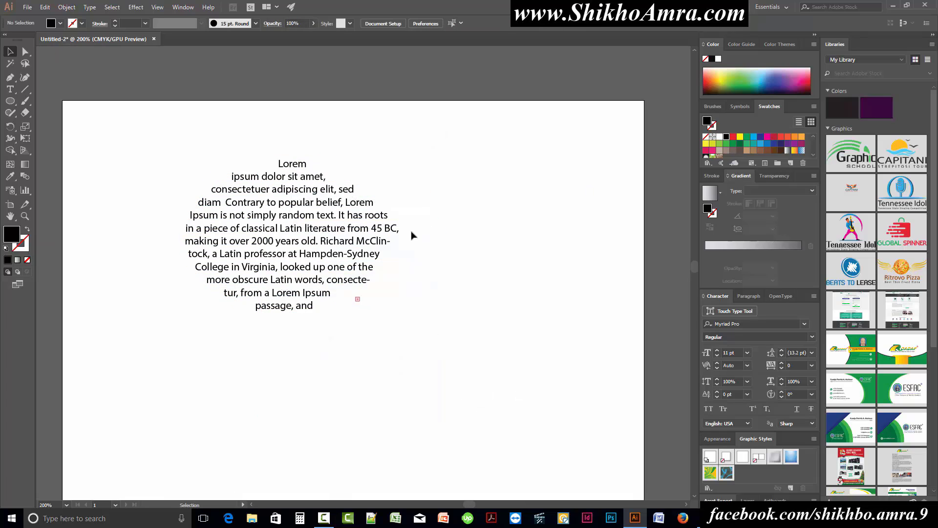
# Thread the ellipse's overflow text into a rectangular text frame about 196 pt tall at its lower right
pyautogui.moveTo(331, 260); pyautogui.dragTo(277, 166)
pyautogui.moveTo(317, 224); pyautogui.dragTo(551, 444)
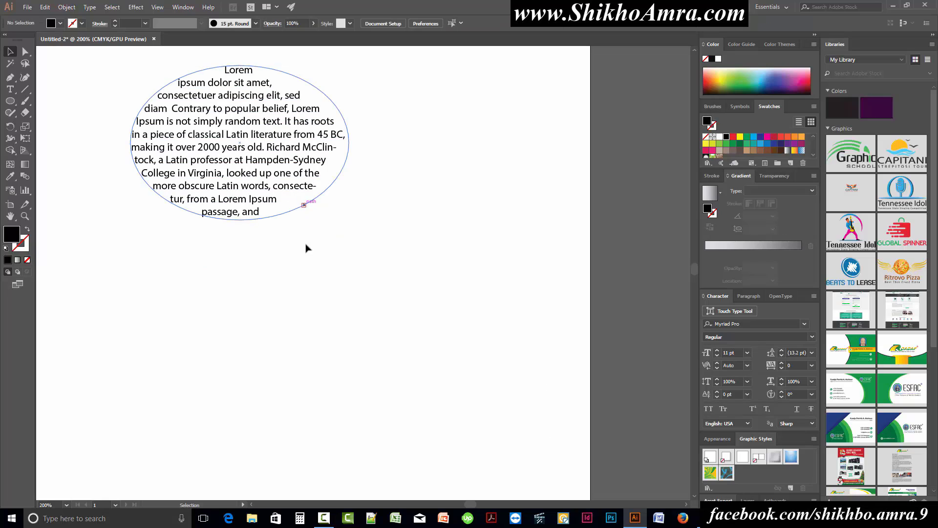
pyautogui.moveTo(309, 243); pyautogui.dragTo(538, 463)
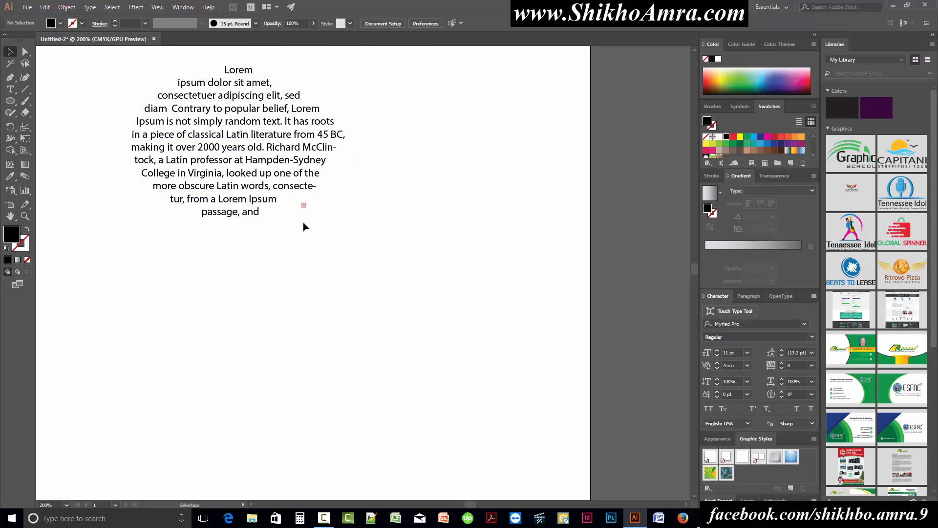
pyautogui.moveTo(303, 223); pyautogui.dragTo(516, 416)
pyautogui.click(304, 207)
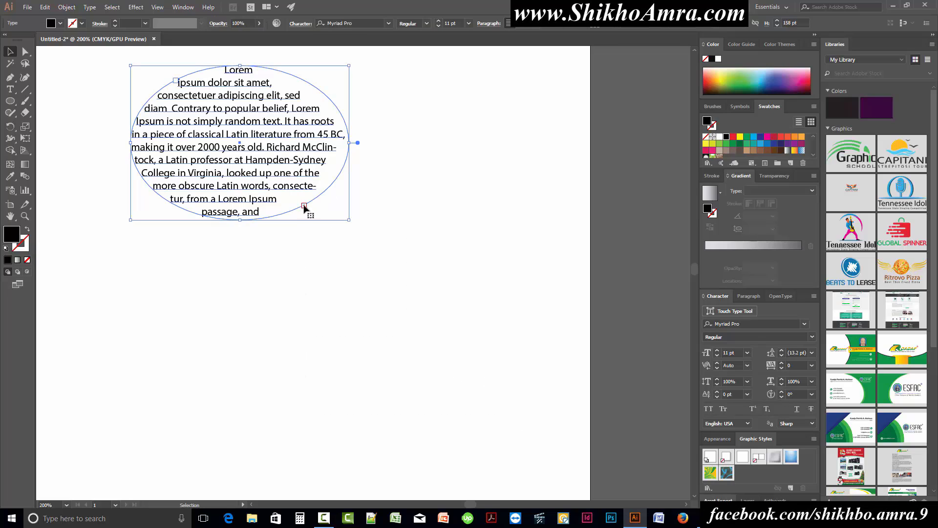
pyautogui.press('t')
pyautogui.moveTo(307, 214); pyautogui.dragTo(518, 404)
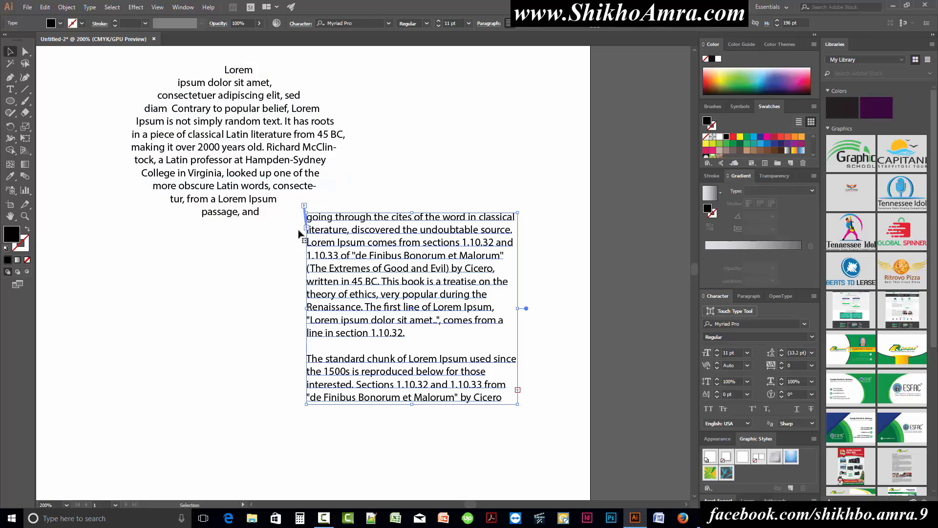
# Delete the linked rectangular text frame and the text-filled ellipse, leaving the artboard empty
pyautogui.click(488, 164)
pyautogui.scroll(1, 507, 180)
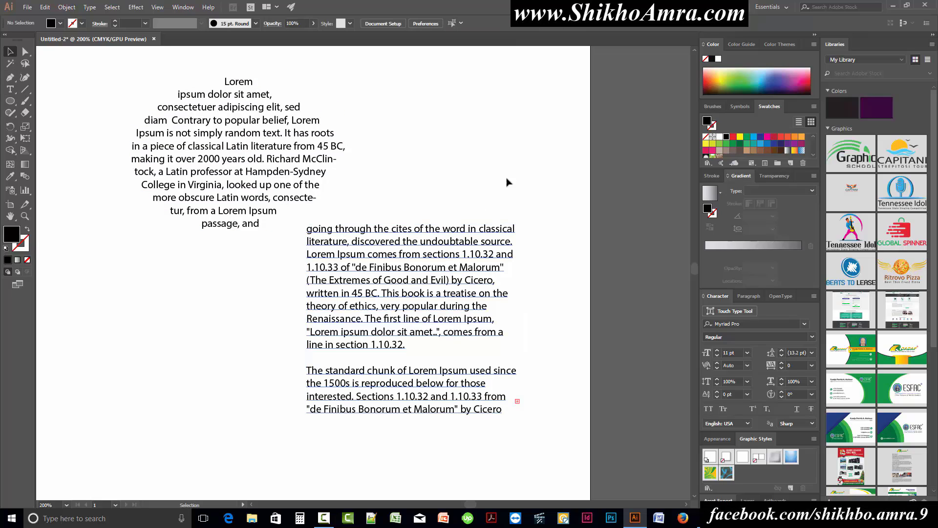
pyautogui.moveTo(527, 141); pyautogui.dragTo(170, 380)
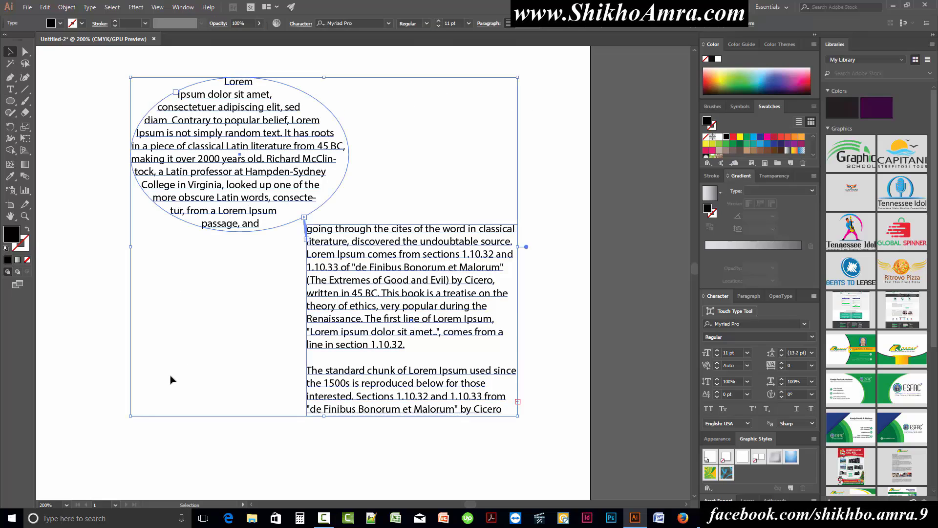
pyautogui.click(576, 261)
pyautogui.moveTo(531, 160); pyautogui.dragTo(374, 414)
pyautogui.press('Delete')
pyautogui.scroll(2, 248, 229)
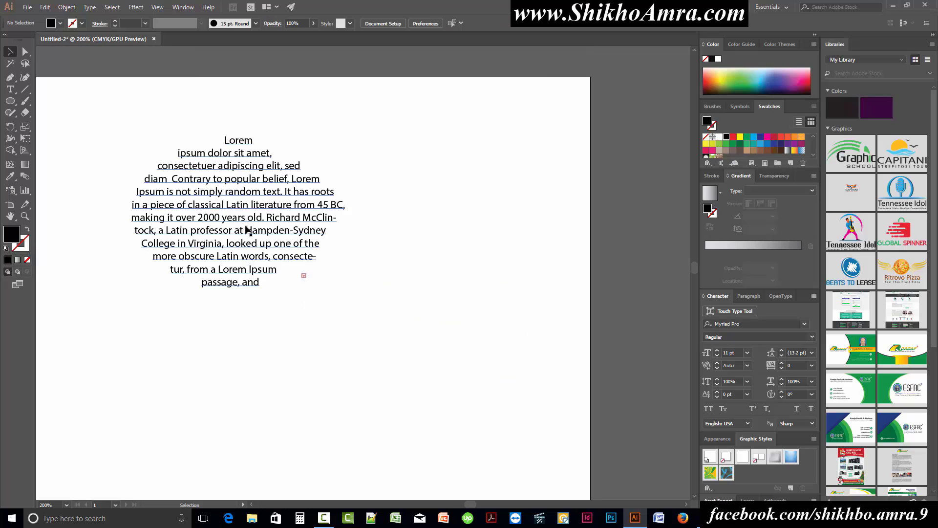
pyautogui.scroll(1, 248, 230)
pyautogui.click(236, 241)
pyautogui.press('Delete')
# Draw a slightly rotated black hexagon about 157 pt tall on the artboard with the Polygon tool
pyautogui.click(11, 101)
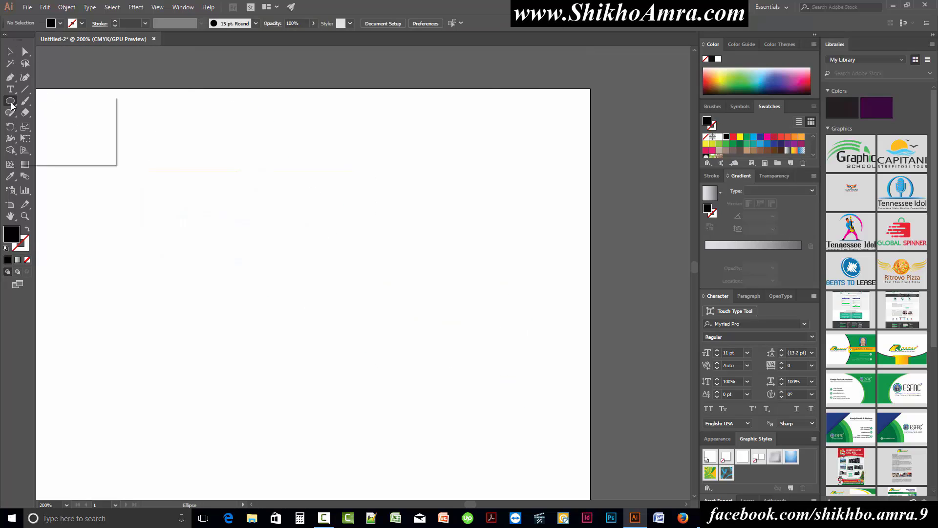
pyautogui.click(12, 105)
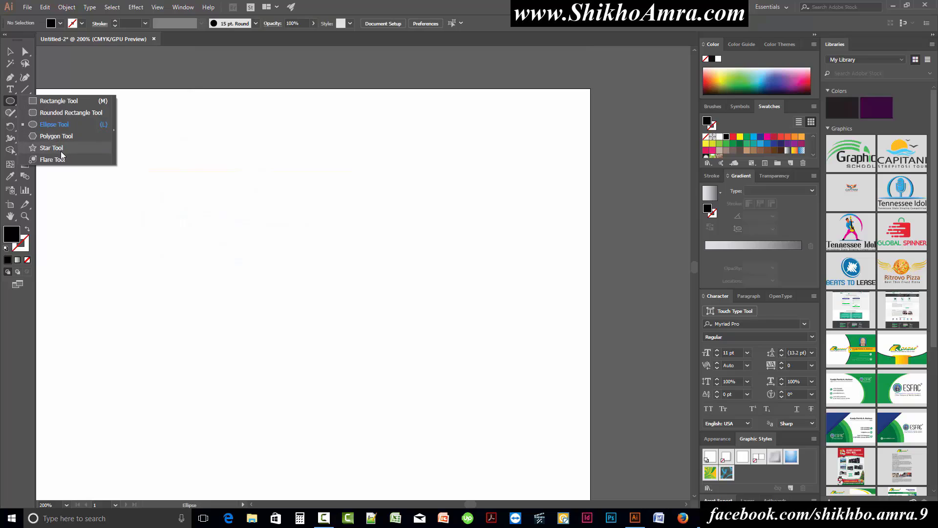
pyautogui.click(57, 135)
pyautogui.moveTo(206, 197); pyautogui.dragTo(322, 317)
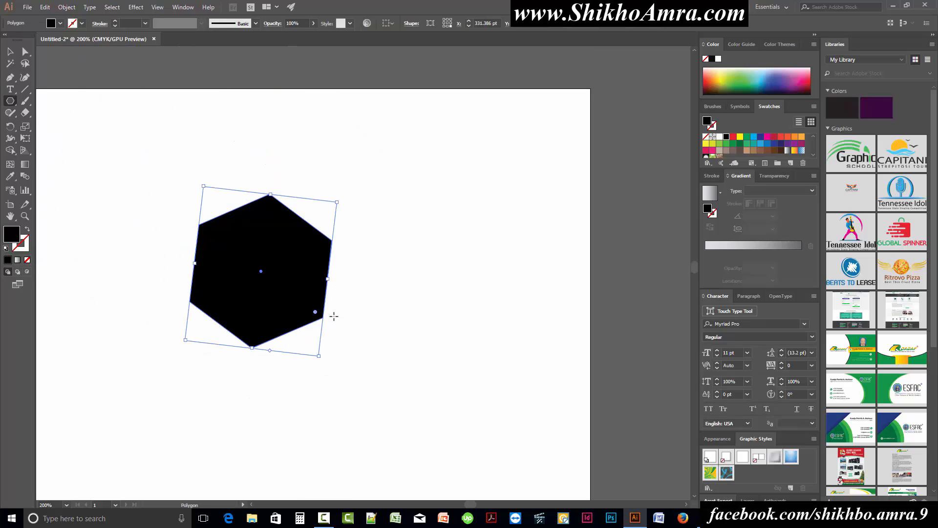
# Turn the hexagon into an area type shape filled with placeholder text using the Area Type tool
pyautogui.click(10, 89)
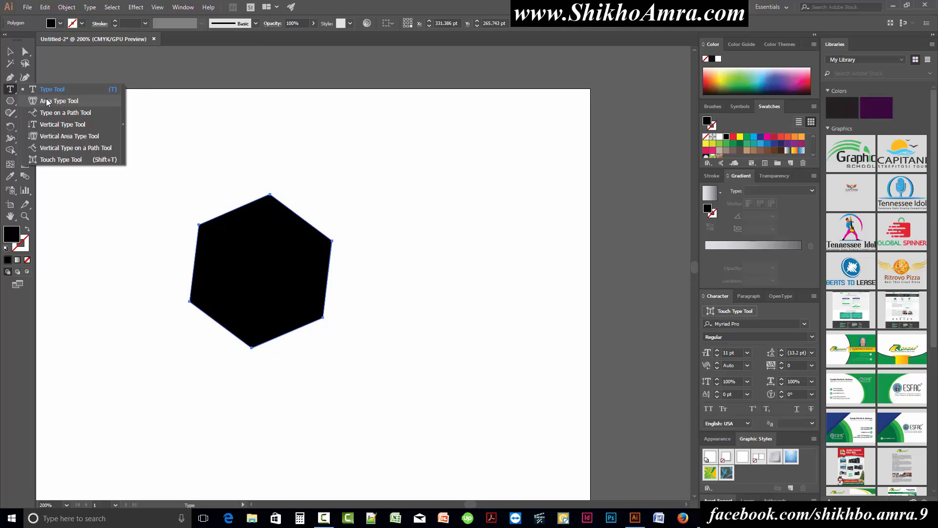
pyautogui.click(53, 102)
pyautogui.click(218, 220)
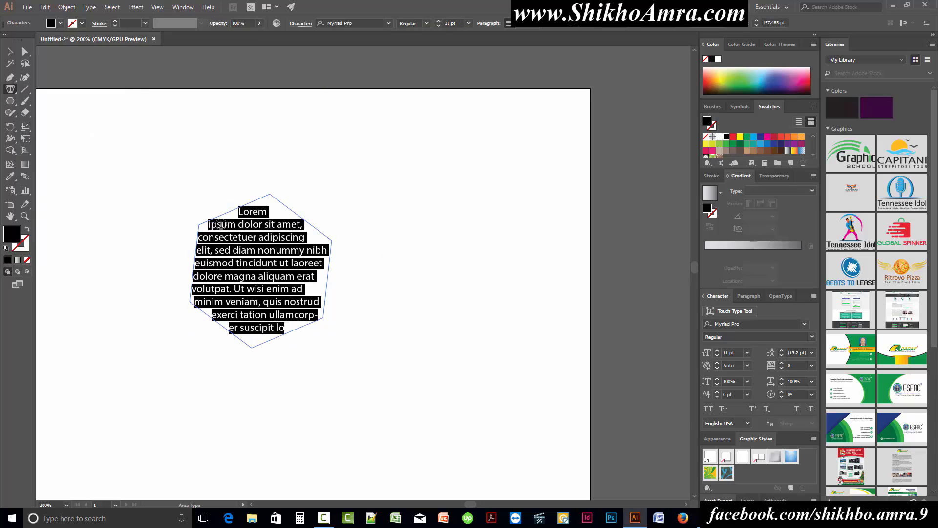
pyautogui.click(11, 52)
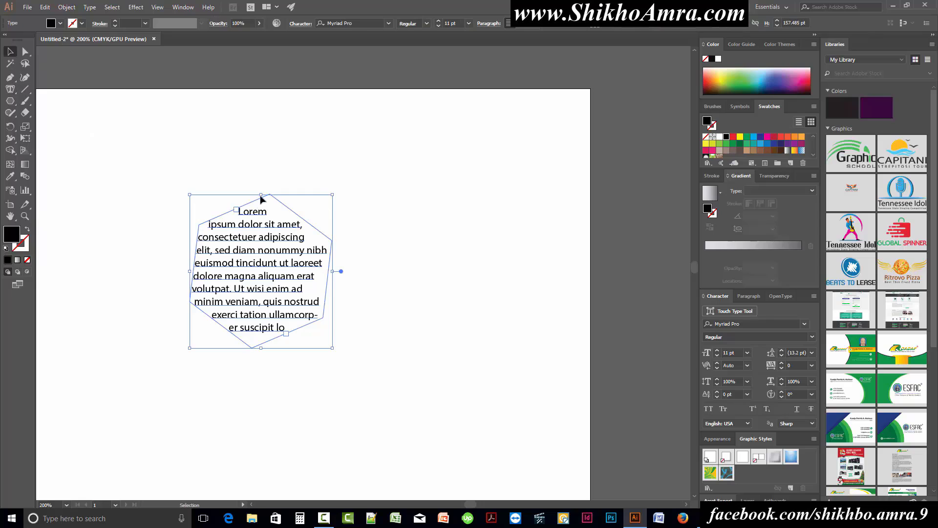
pyautogui.click(364, 360)
# Try font sizes of 12, 9 and 10 pt on all the hexagon's text, and set the size back to 11 pt
pyautogui.click(267, 265)
pyautogui.doubleClick(243, 277)
pyautogui.hotkey('ctrl', 'a')
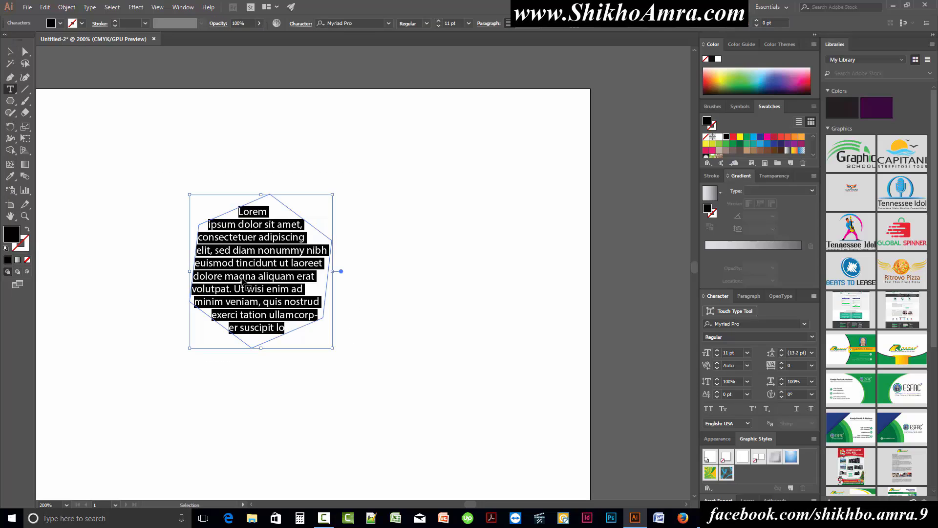
pyautogui.scroll(4, 458, 23)
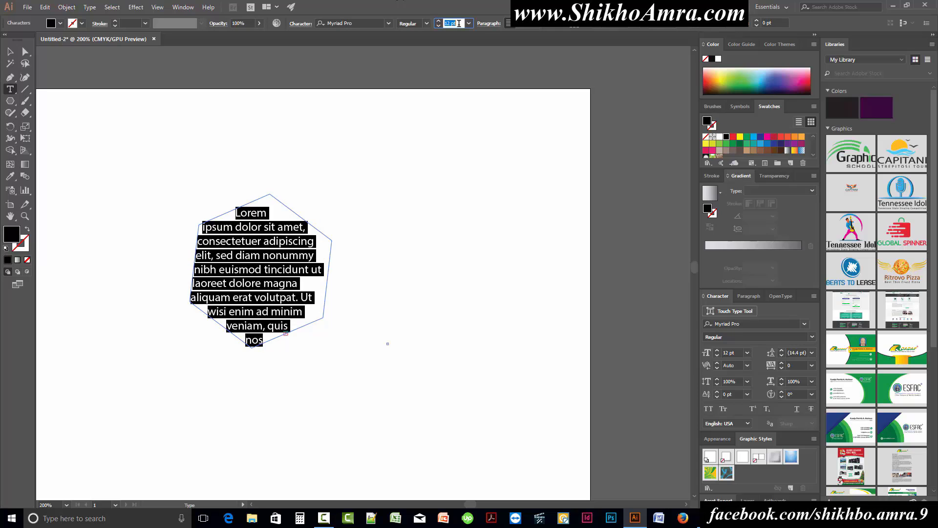
pyautogui.scroll(-6, 457, 24)
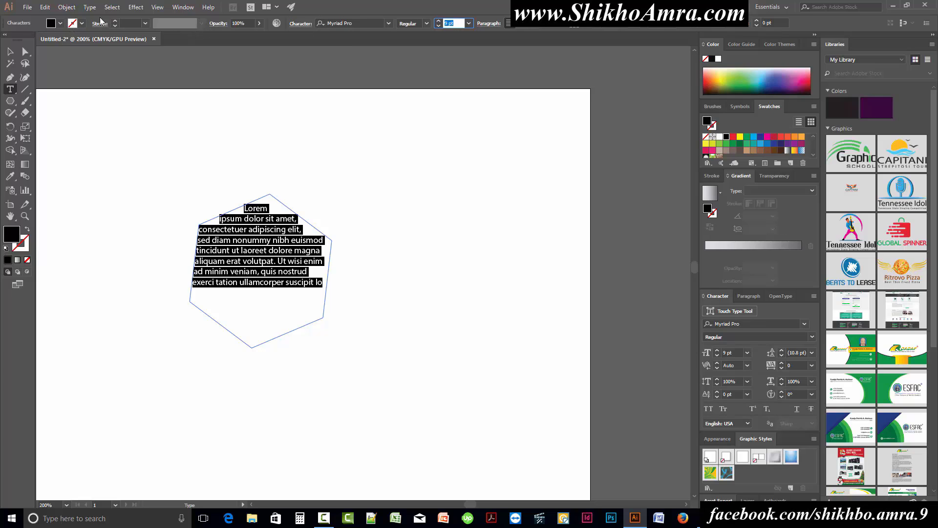
pyautogui.press('Up')
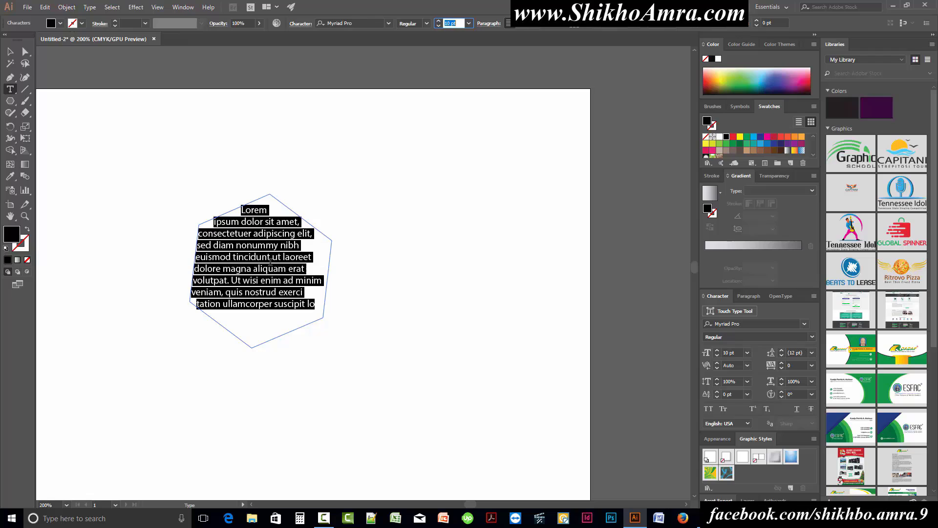
pyautogui.press('Up')
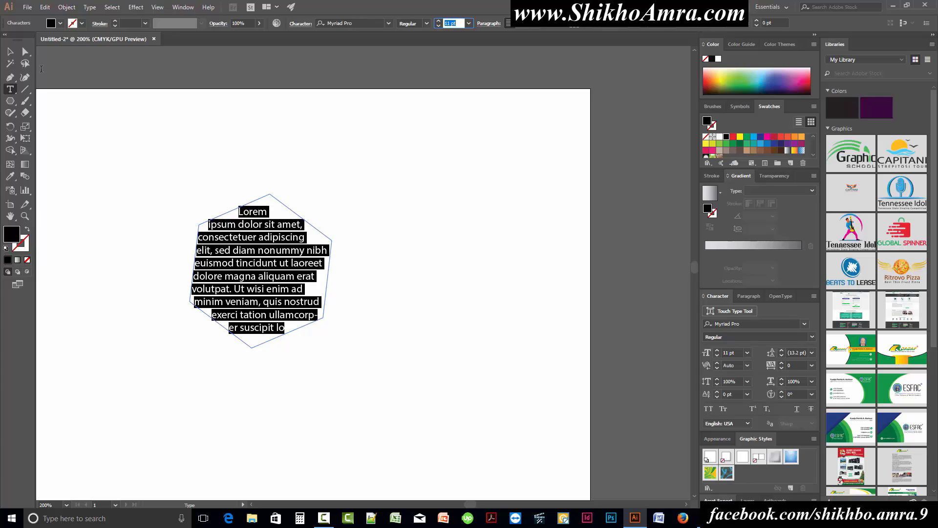
pyautogui.press('Escape')
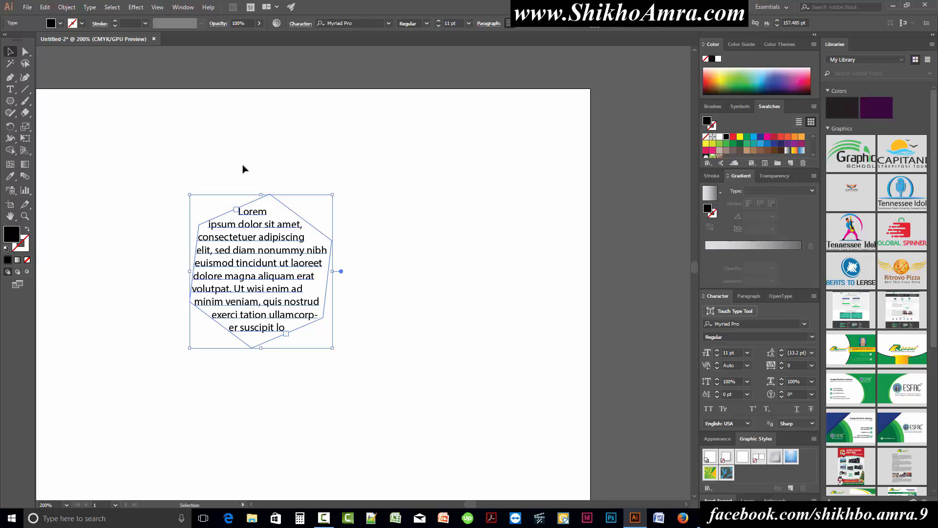